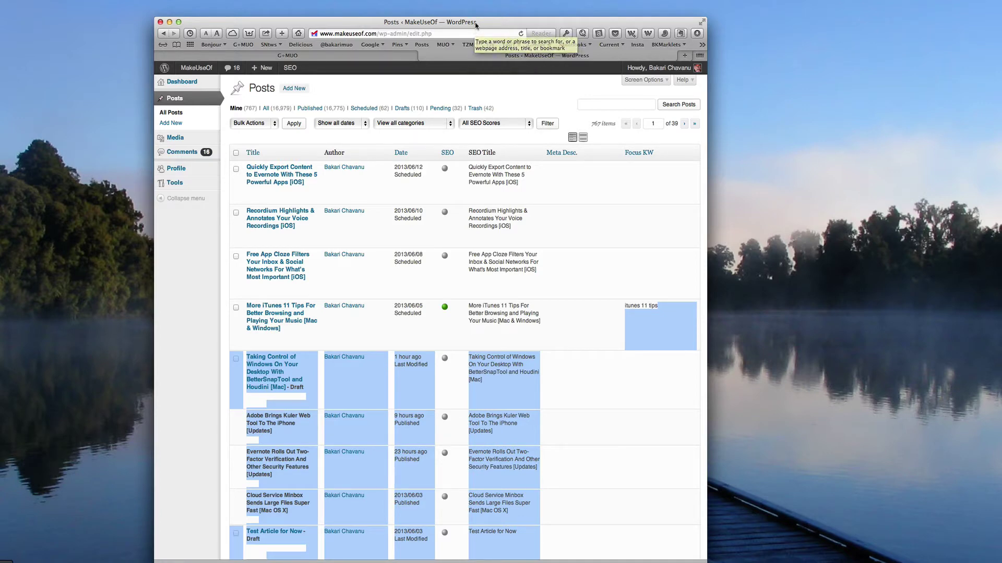
# - Snap the browser window into the pink area, restore it, then snap it into the purple area
pyautogui.hotkey('ctrl', 'alt', 'Left')
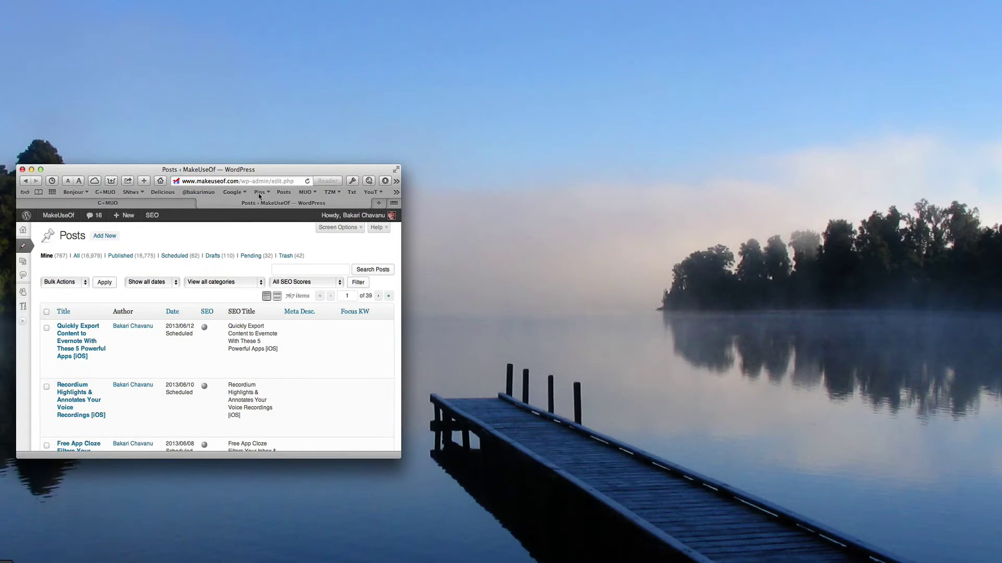
pyautogui.moveTo(259, 196); pyautogui.dragTo(245, 151)
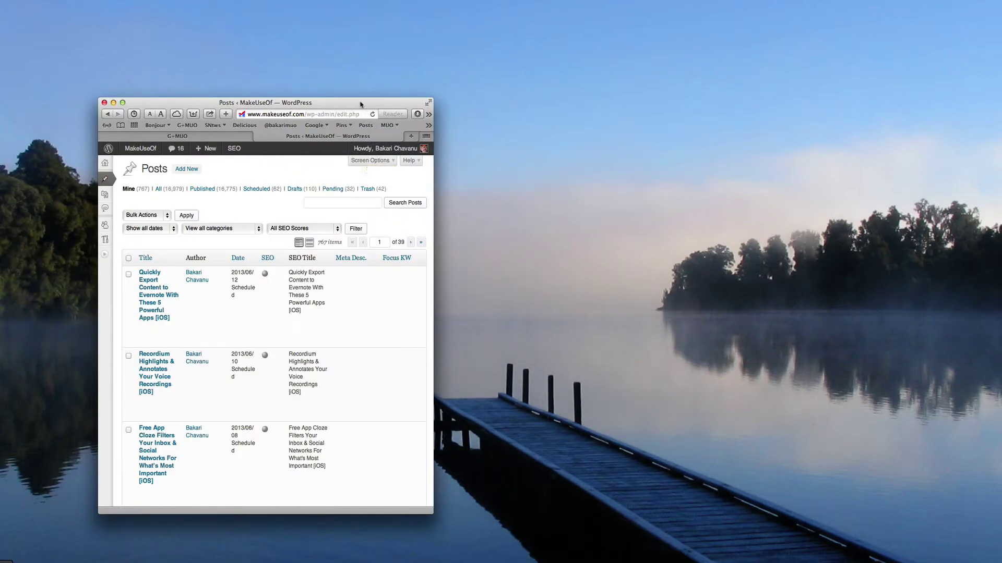
pyautogui.hotkey('ctrl', 'alt', 'Return')
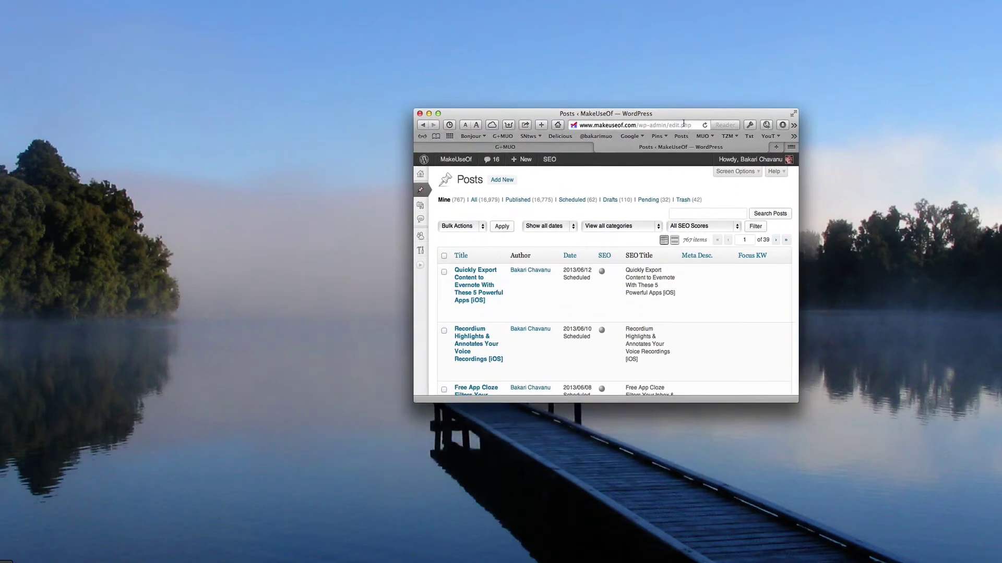
pyautogui.moveTo(684, 123); pyautogui.dragTo(812, 136)
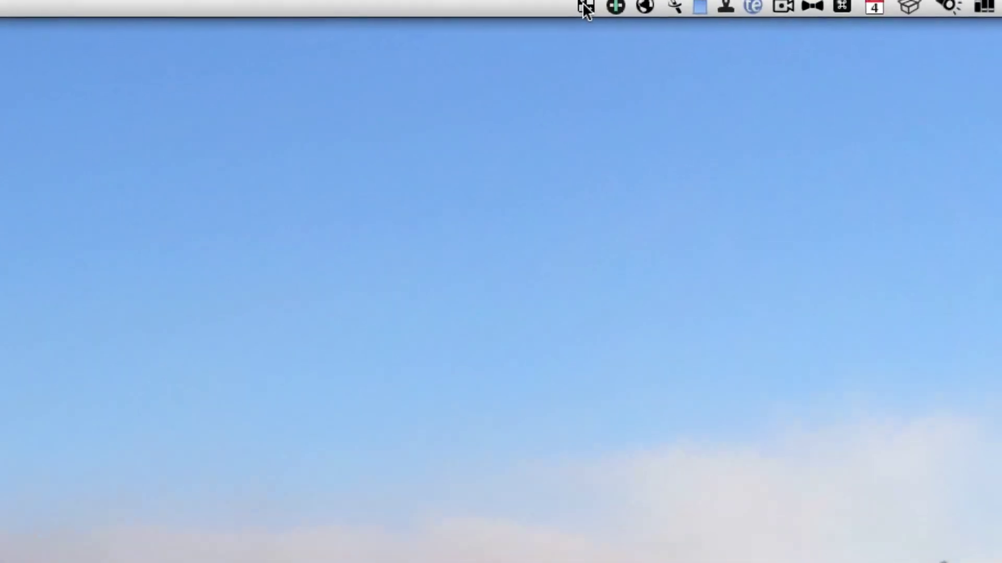
# - Open BetterSnapTool Preferences, view General Settings, then the overlay appearance and advanced settings
pyautogui.click(553, 11)
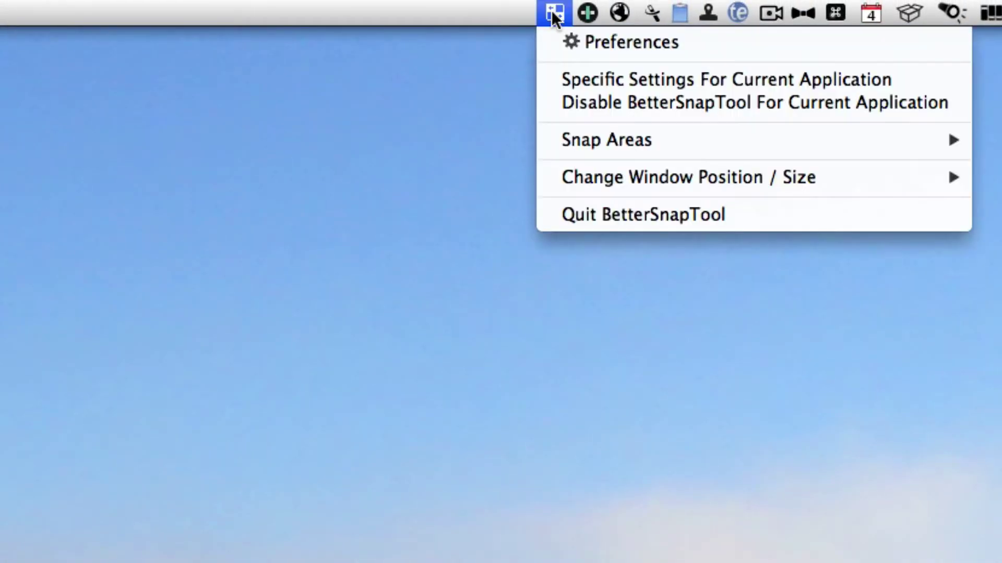
pyautogui.moveTo(570, 149)
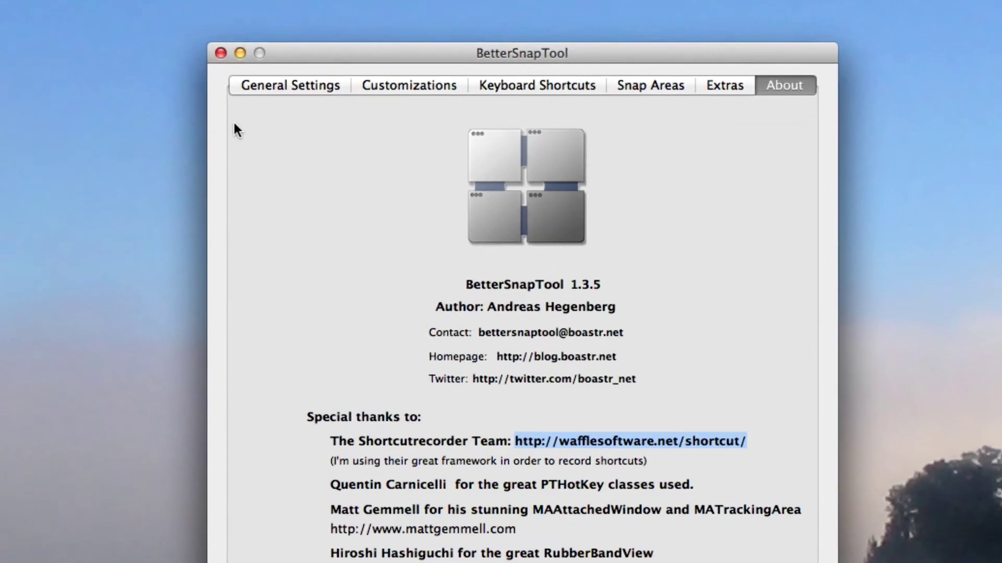
pyautogui.click(277, 87)
pyautogui.moveTo(419, 52); pyautogui.dragTo(270, 190)
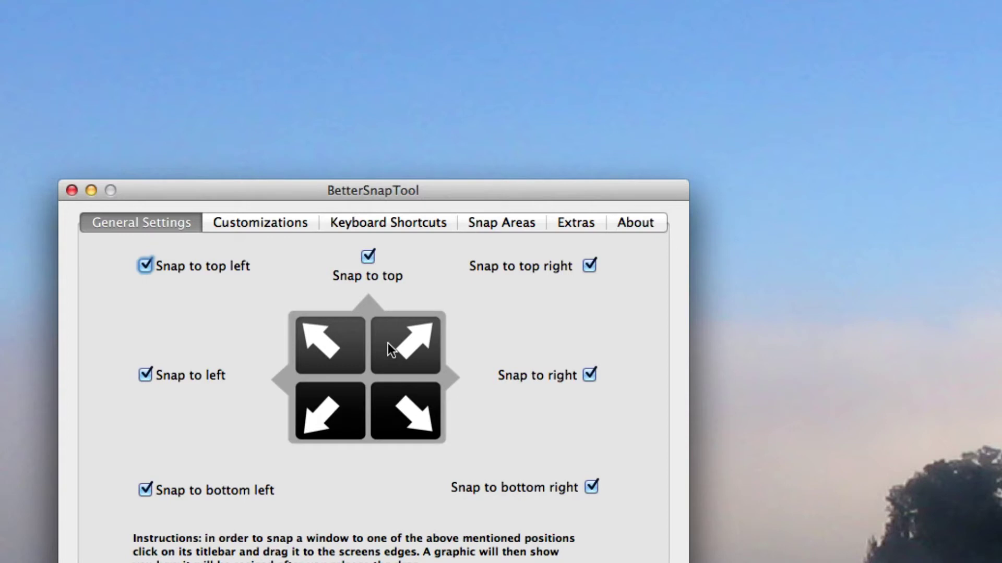
pyautogui.click(286, 224)
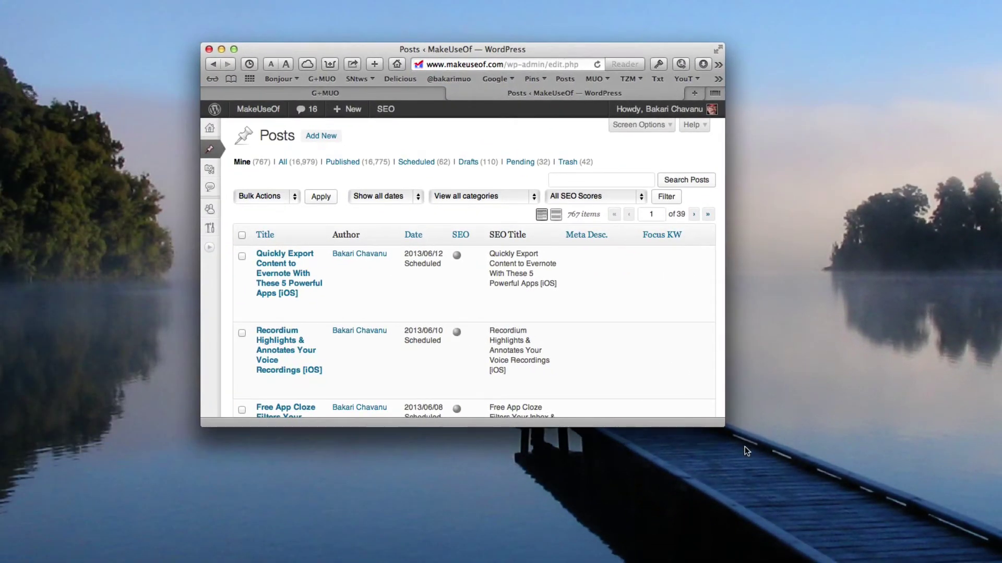
# - Enlarge the browser window to show the WordPress sidebar and move it left
pyautogui.moveTo(720, 425); pyautogui.dragTo(802, 508)
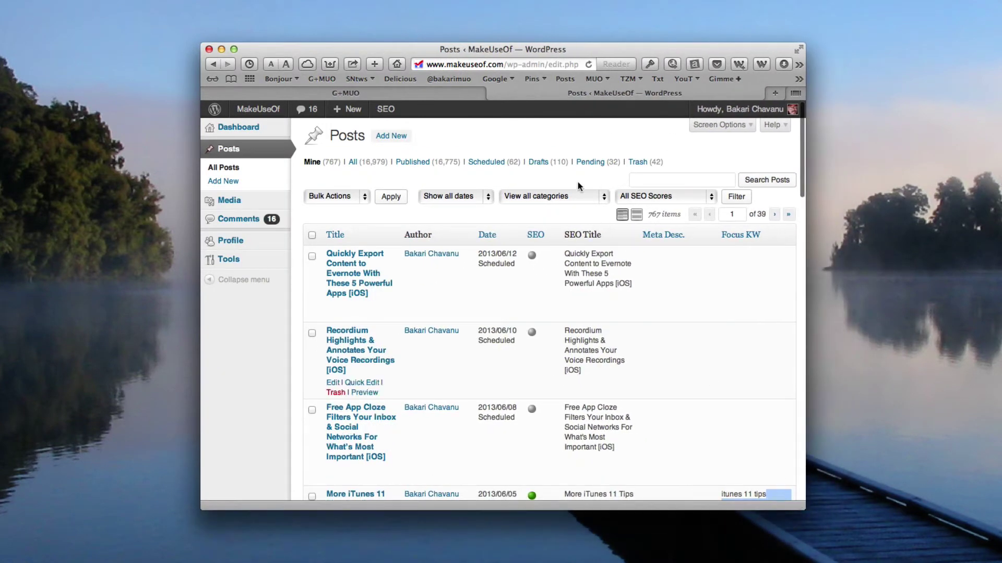
pyautogui.moveTo(592, 51)
pyautogui.mouseDown()
pyautogui.moveTo(481, 54)
pyautogui.moveTo(525, 93)
pyautogui.moveTo(477, 86)
pyautogui.mouseUp()
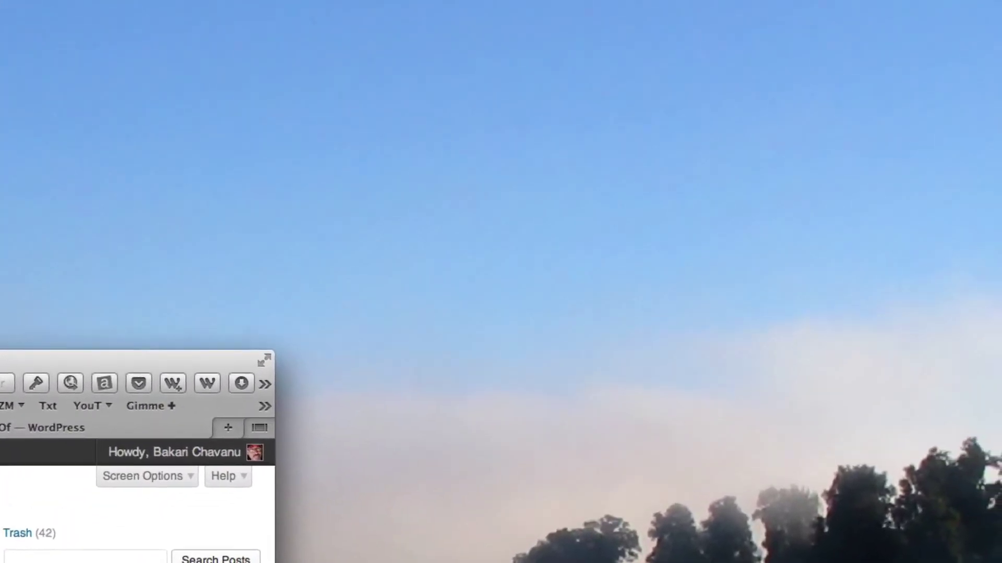
# - Create a new snap area from the active browser window via the BetterSnapTool menu
pyautogui.click(590, 12)
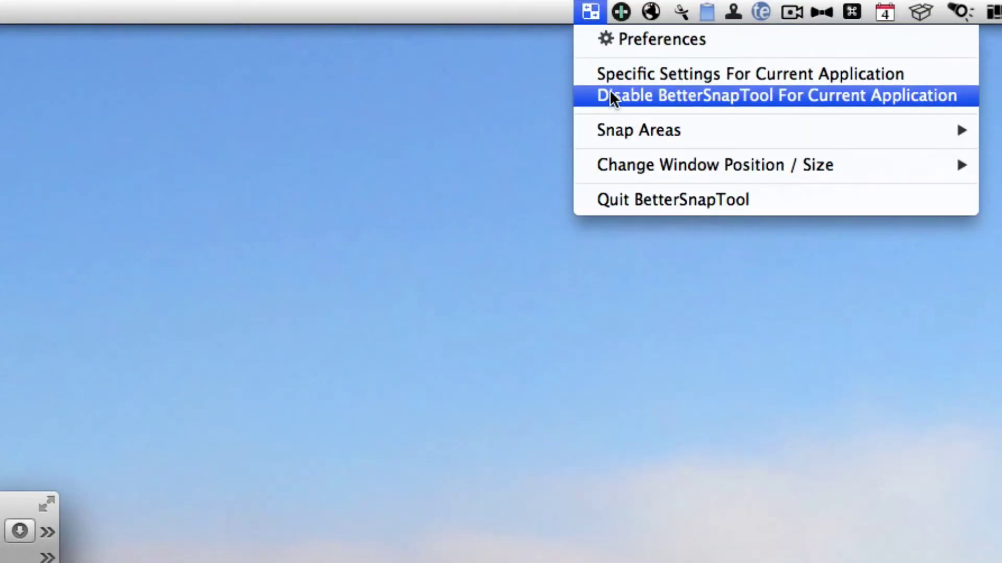
pyautogui.moveTo(617, 130)
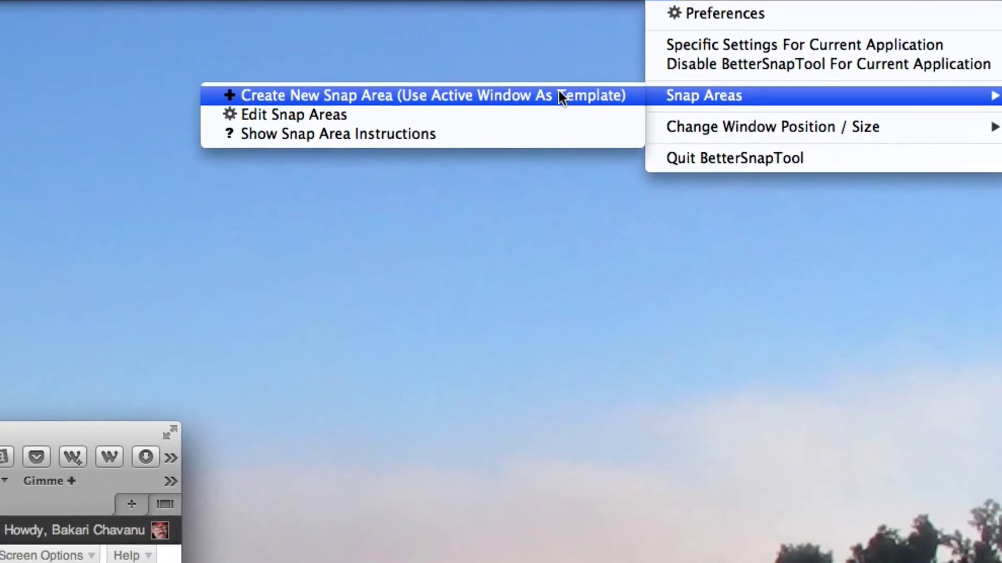
pyautogui.click(586, 84)
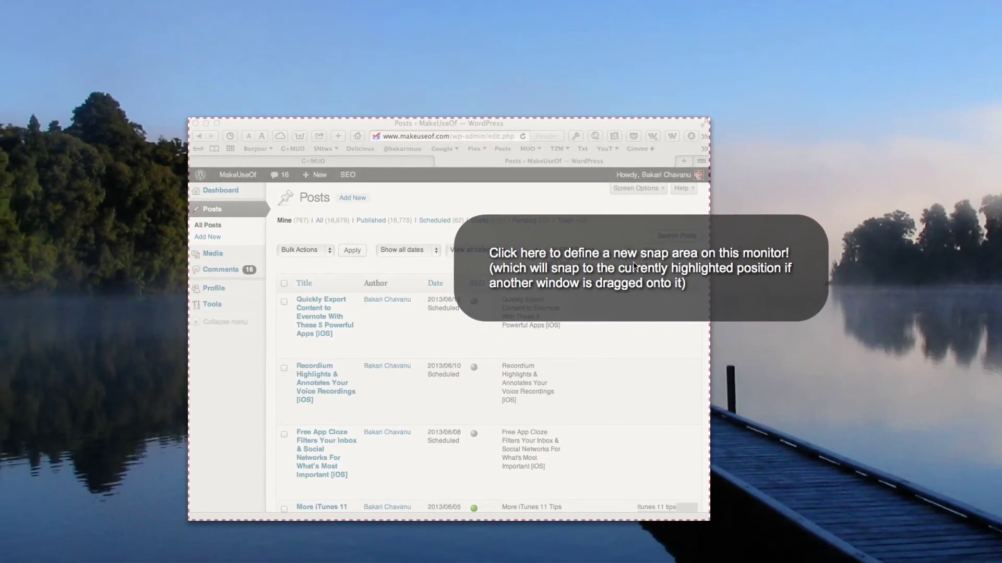
# - Position the new snap area over the Posts filters with an olive yellow background at 44% opacity
pyautogui.click(635, 266)
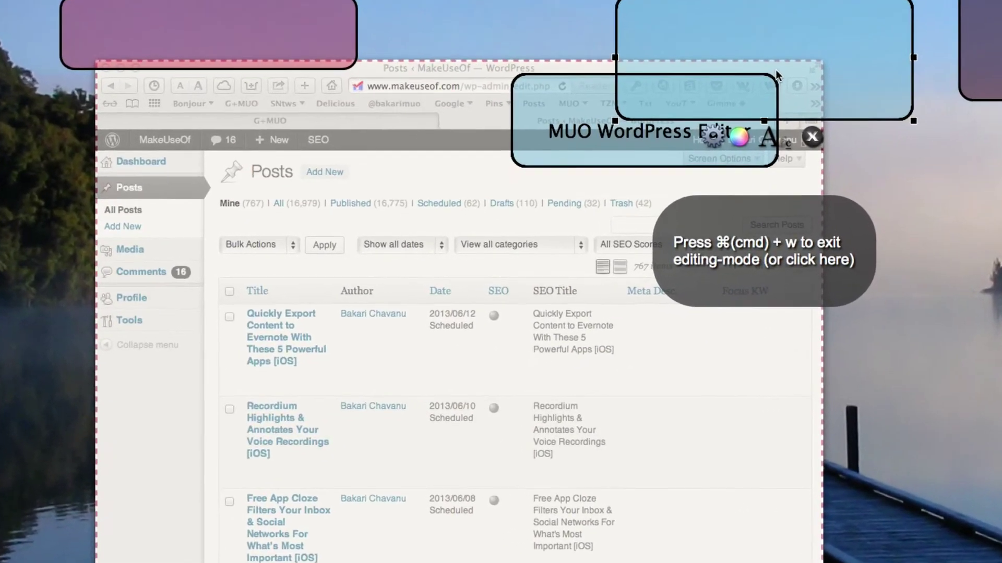
pyautogui.moveTo(777, 76); pyautogui.dragTo(441, 272)
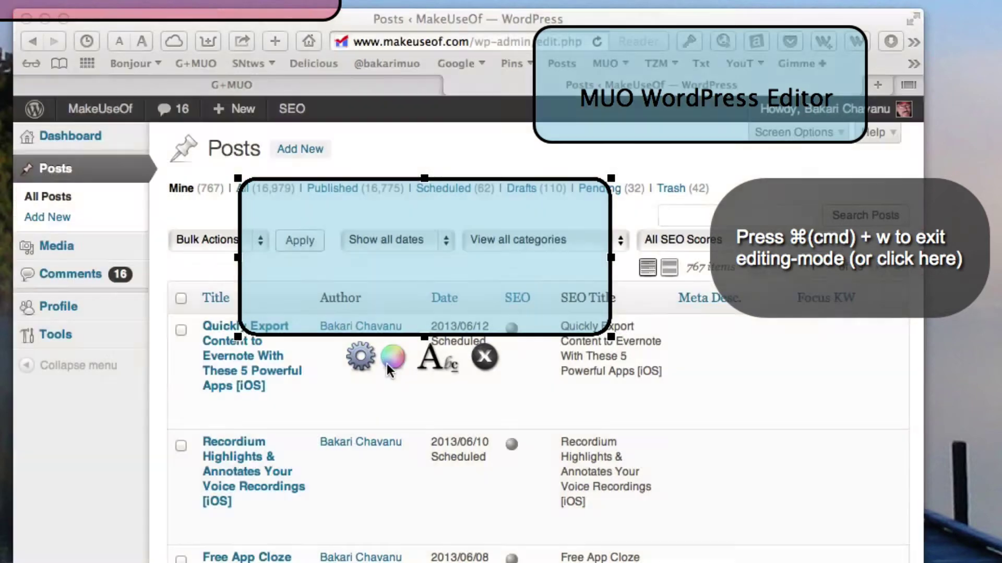
pyautogui.click(388, 363)
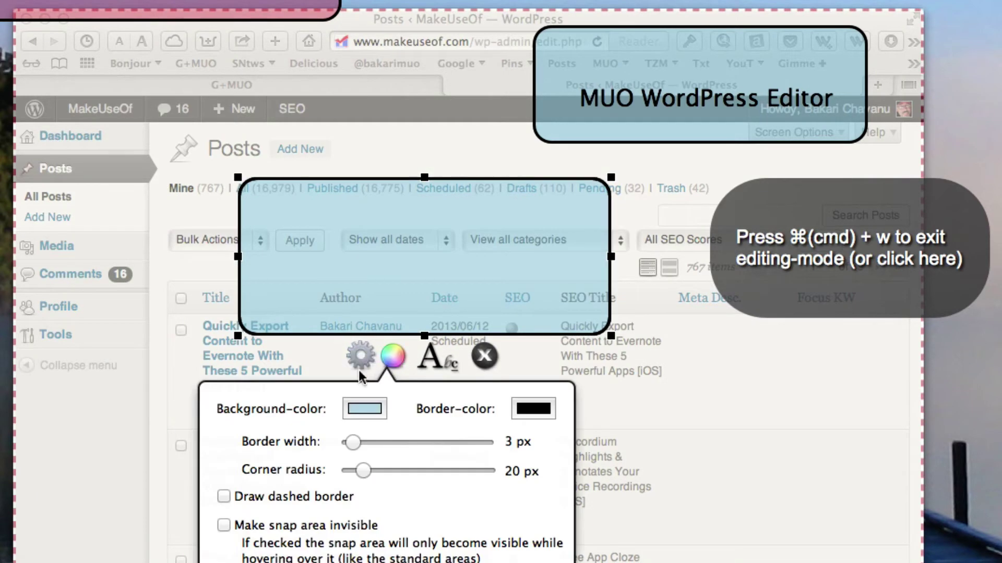
pyautogui.click(361, 413)
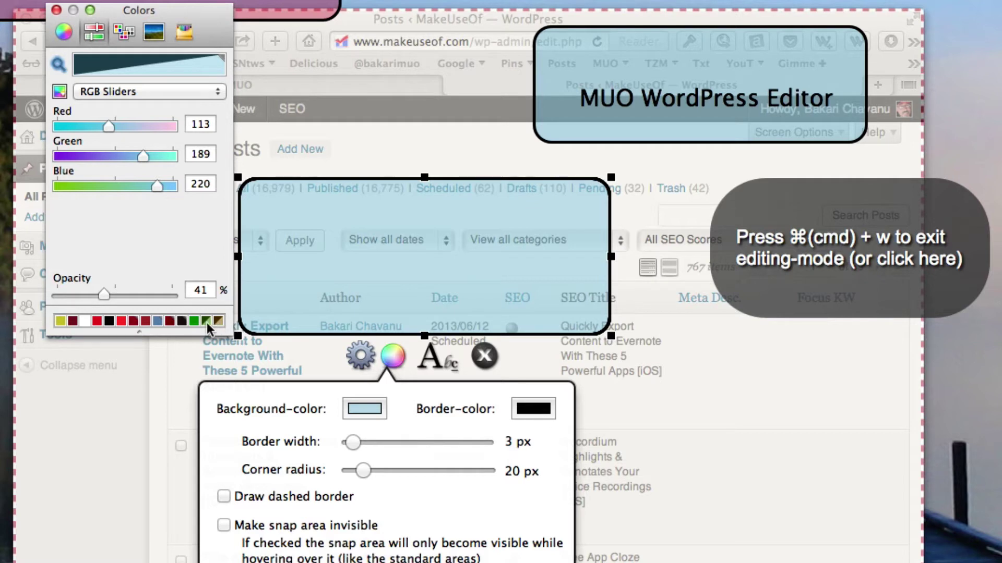
pyautogui.click(59, 320)
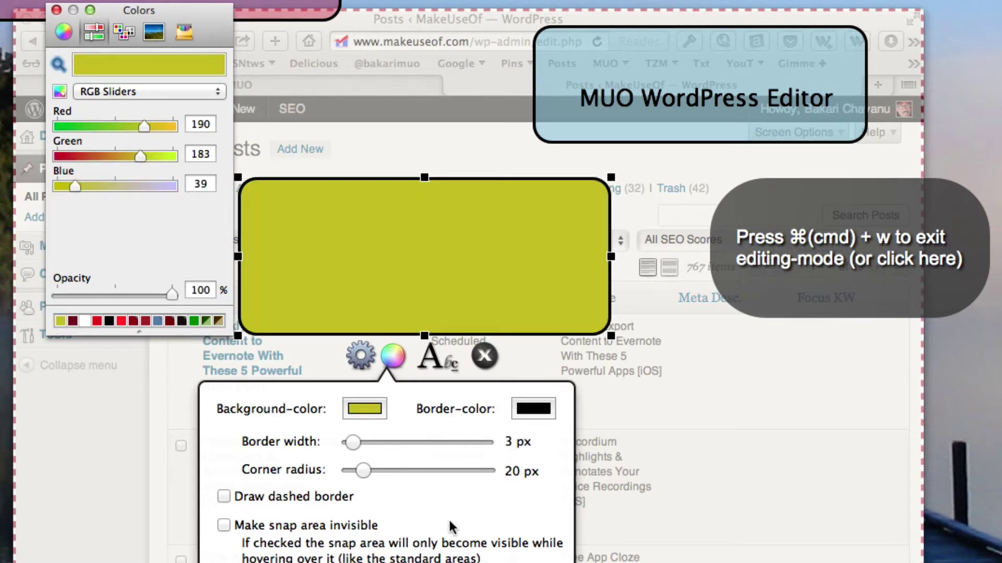
pyautogui.moveTo(169, 295); pyautogui.dragTo(105, 296)
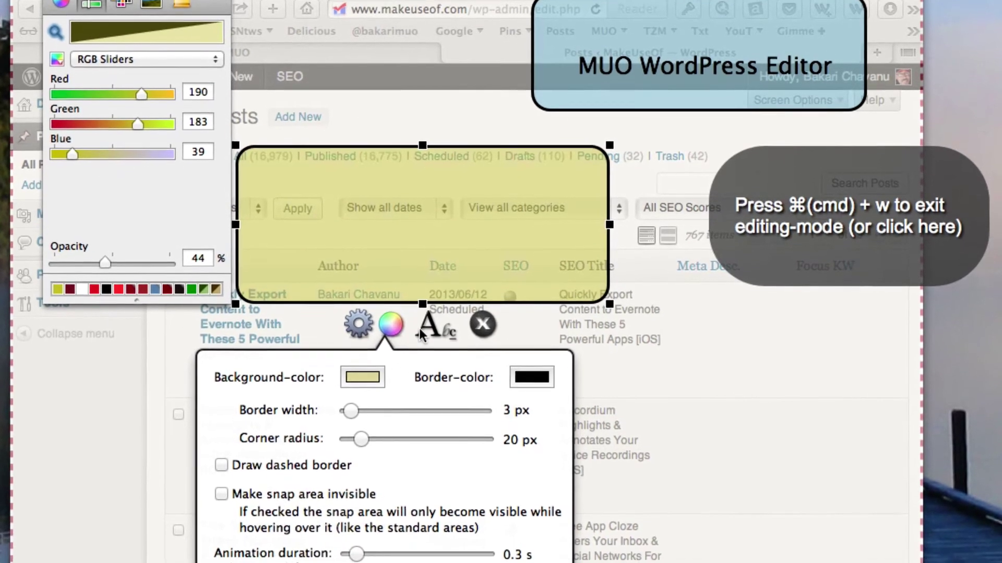
# - Label the yellow snap area 'Small size window' and shrink it from its bottom and right edges
pyautogui.click(423, 364)
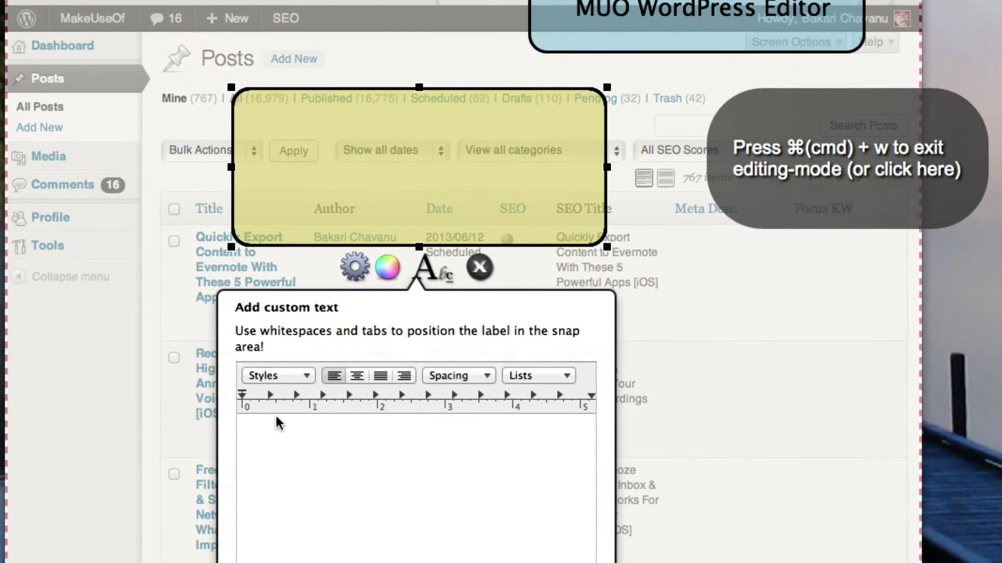
pyautogui.click(277, 465)
pyautogui.press('Return')
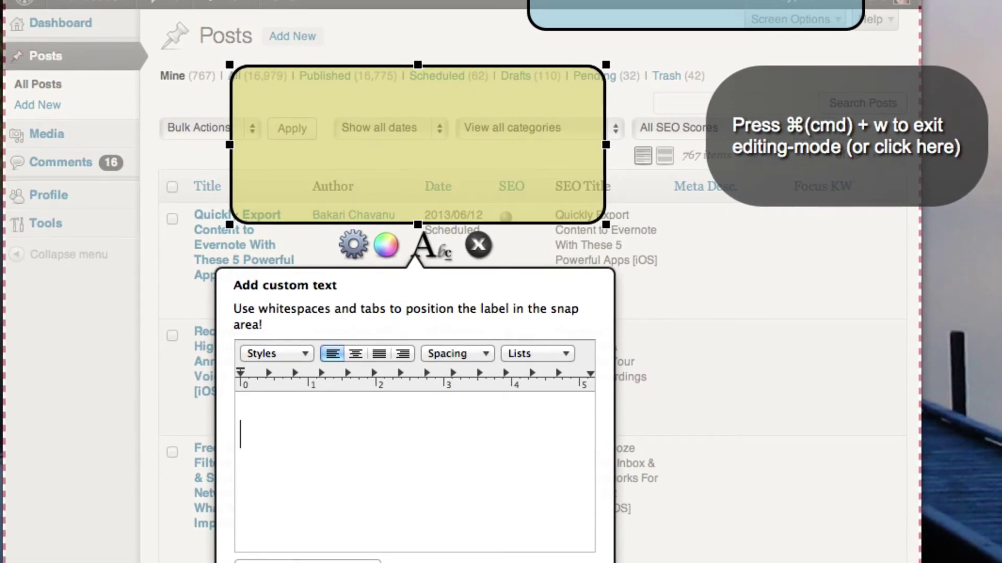
pyautogui.write('Sam')
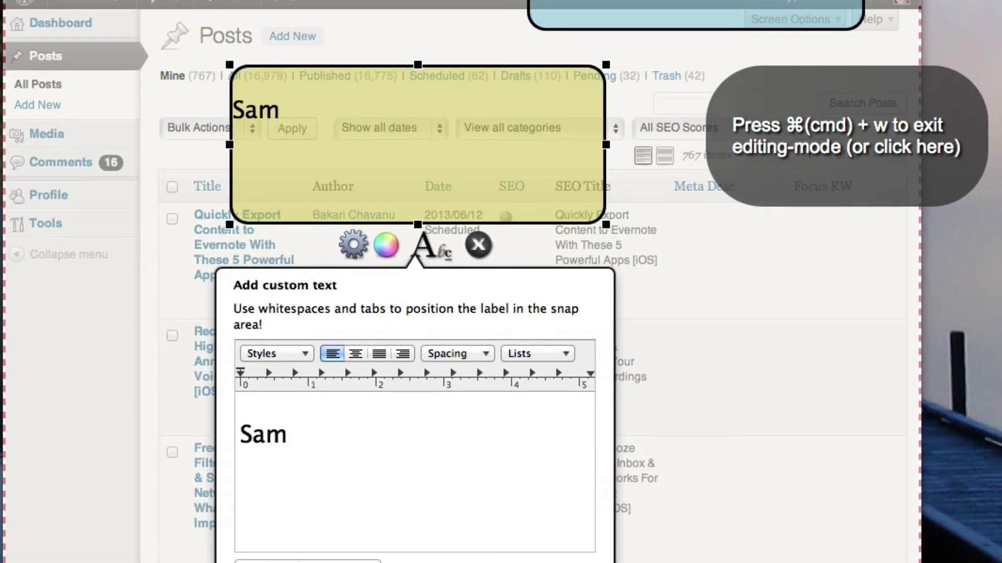
pyautogui.press('BackSpace')
pyautogui.press('BackSpace')
pyautogui.write('mall')
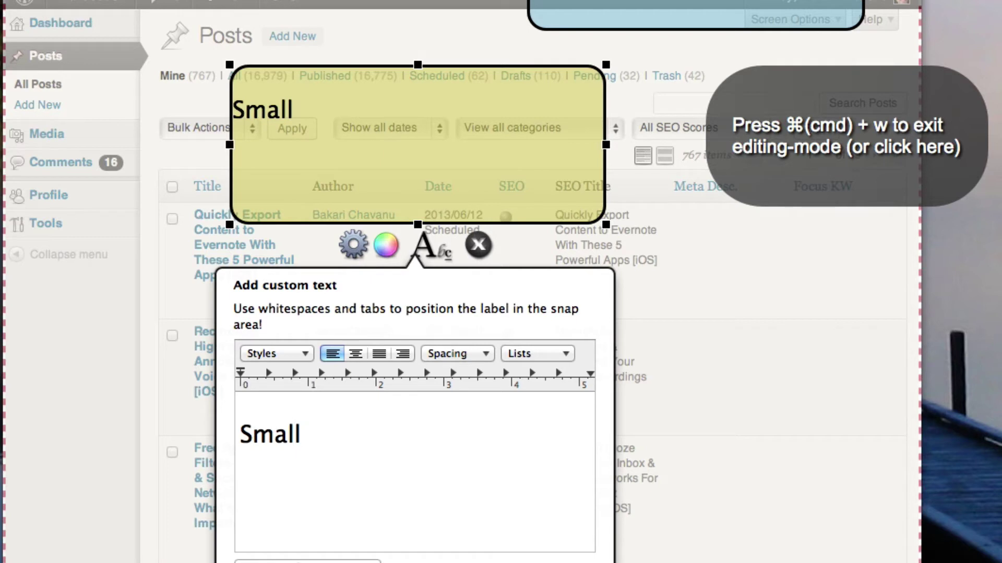
pyautogui.write(' size wid')
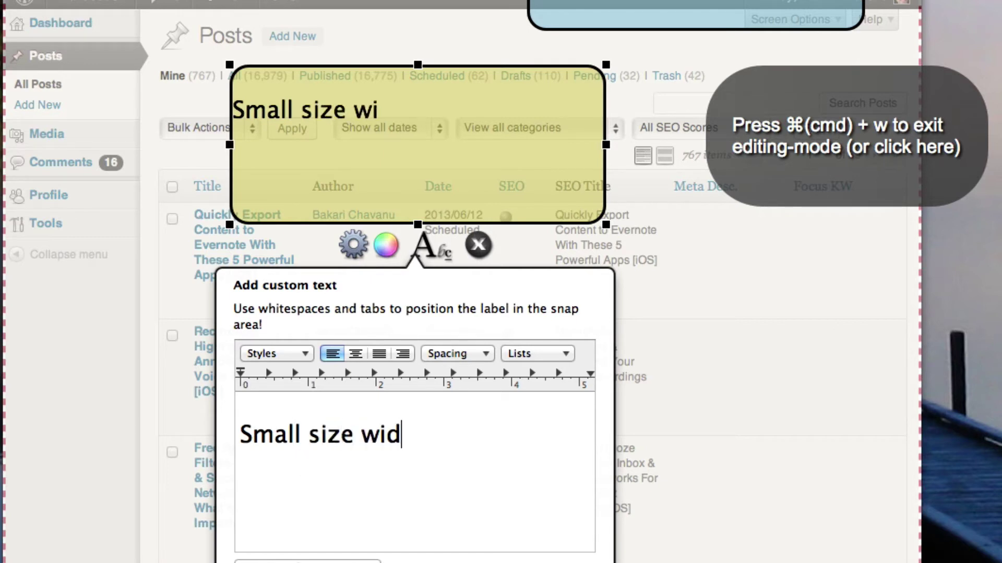
pyautogui.press('BackSpace')
pyautogui.write('ndow')
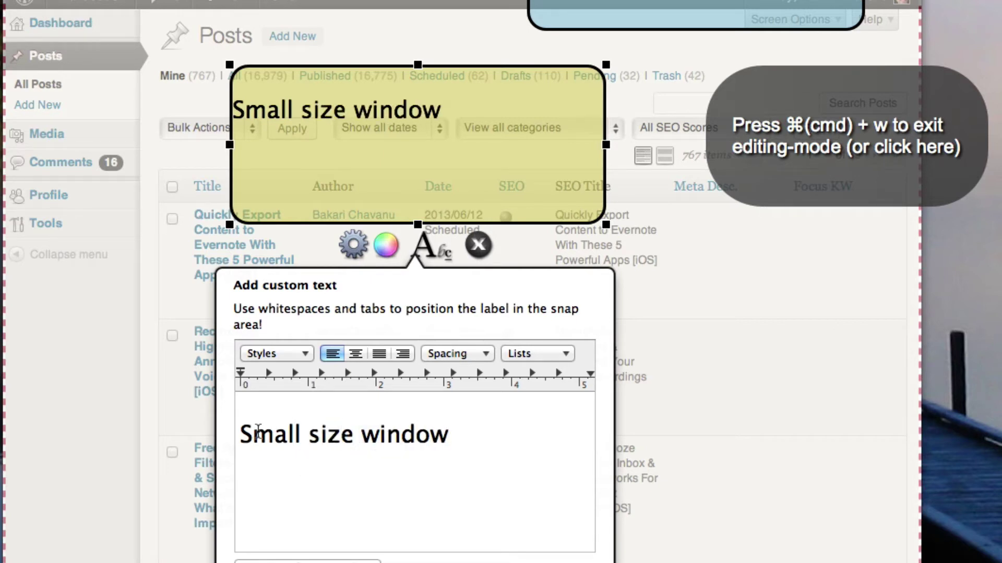
pyautogui.click(469, 130)
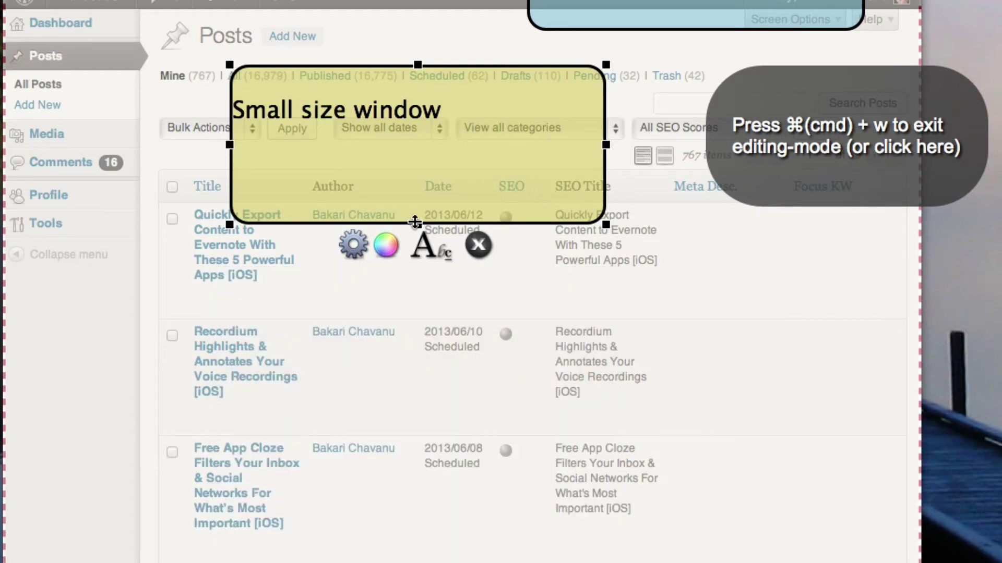
pyautogui.moveTo(418, 224); pyautogui.dragTo(415, 163)
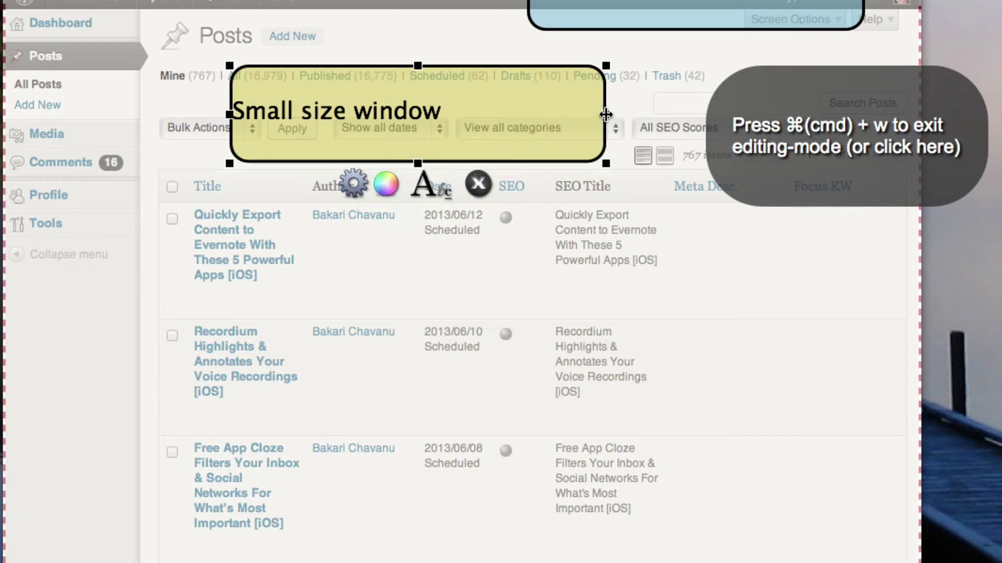
pyautogui.moveTo(605, 114); pyautogui.dragTo(509, 118)
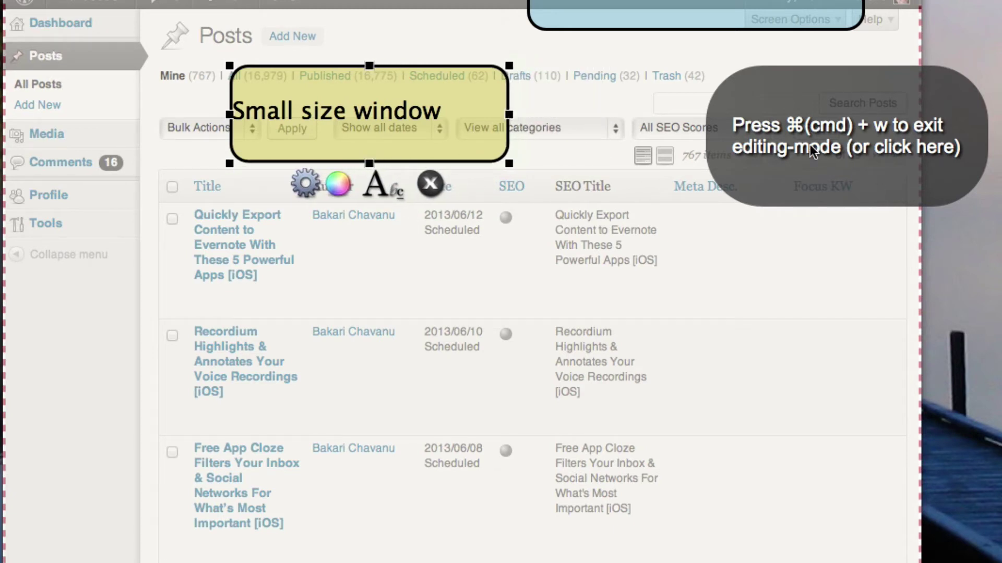
# - Exit snap-area editing mode and drag the browser window across the desktop toward the lower left
pyautogui.click(847, 159)
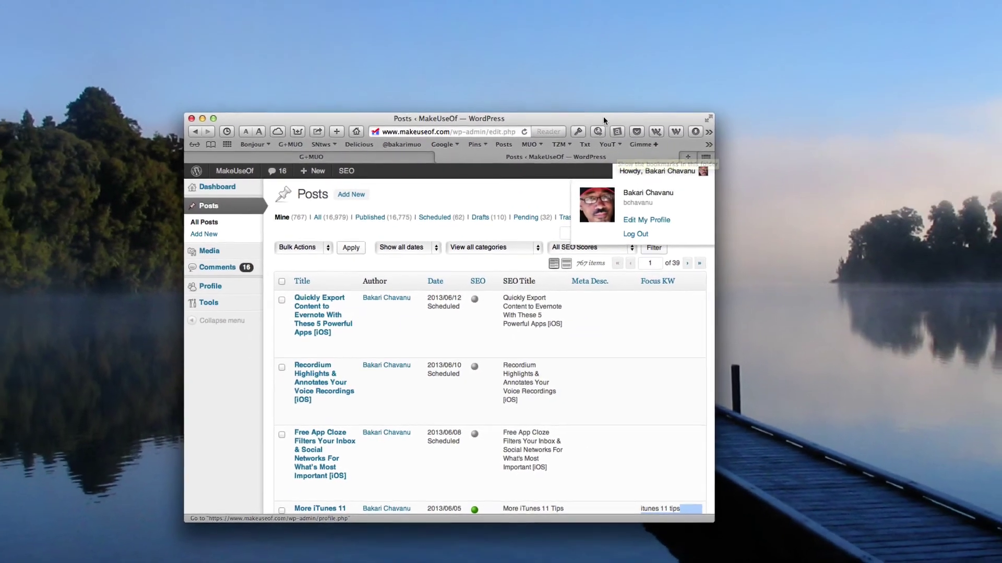
pyautogui.moveTo(603, 117)
pyautogui.mouseDown()
pyautogui.moveTo(727, 112)
pyautogui.moveTo(626, 145)
pyautogui.moveTo(698, 96)
pyautogui.moveTo(732, 105)
pyautogui.mouseUp()
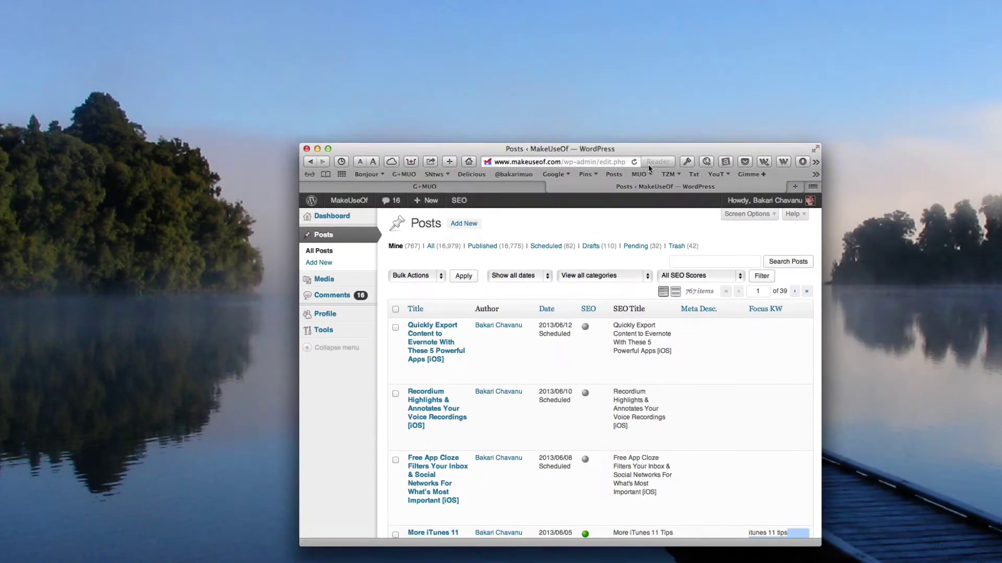
pyautogui.moveTo(648, 164)
pyautogui.mouseDown()
pyautogui.moveTo(622, 206)
pyautogui.moveTo(468, 246)
pyautogui.moveTo(416, 232)
pyautogui.mouseUp()
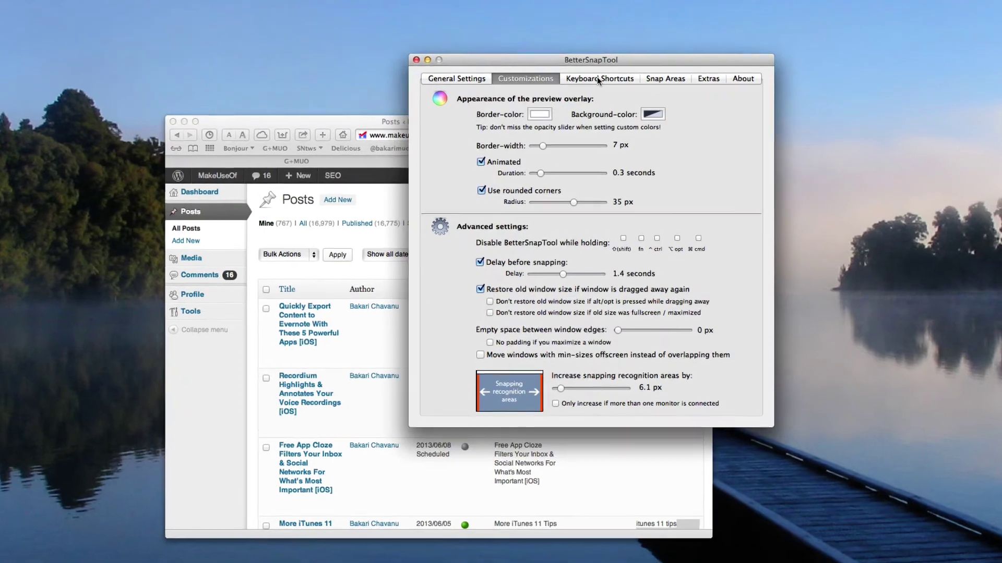
# - Check the Keyboard Shortcuts settings, then return to Customizations with the 1.4-second snapping delay enabled
pyautogui.click(601, 83)
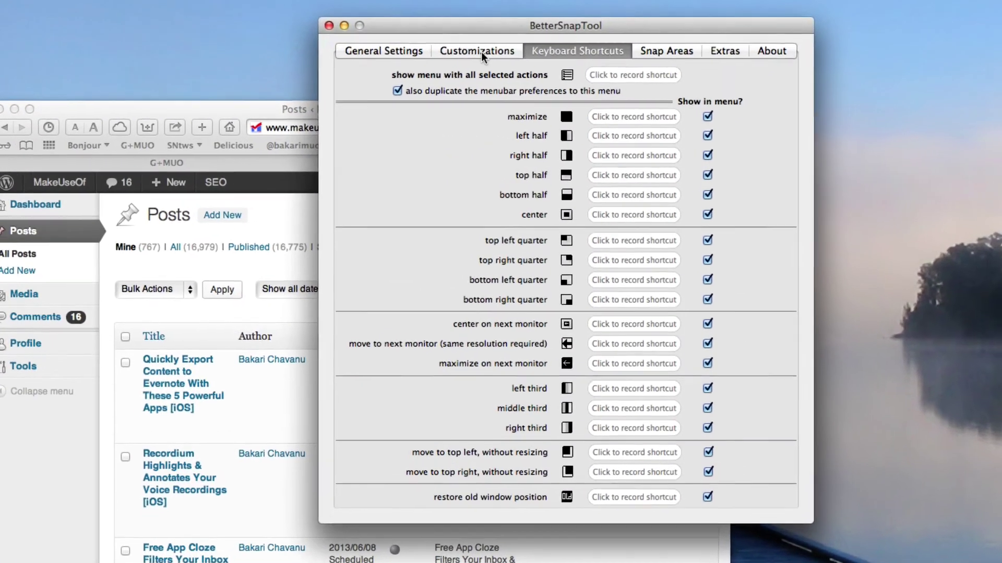
pyautogui.click(481, 52)
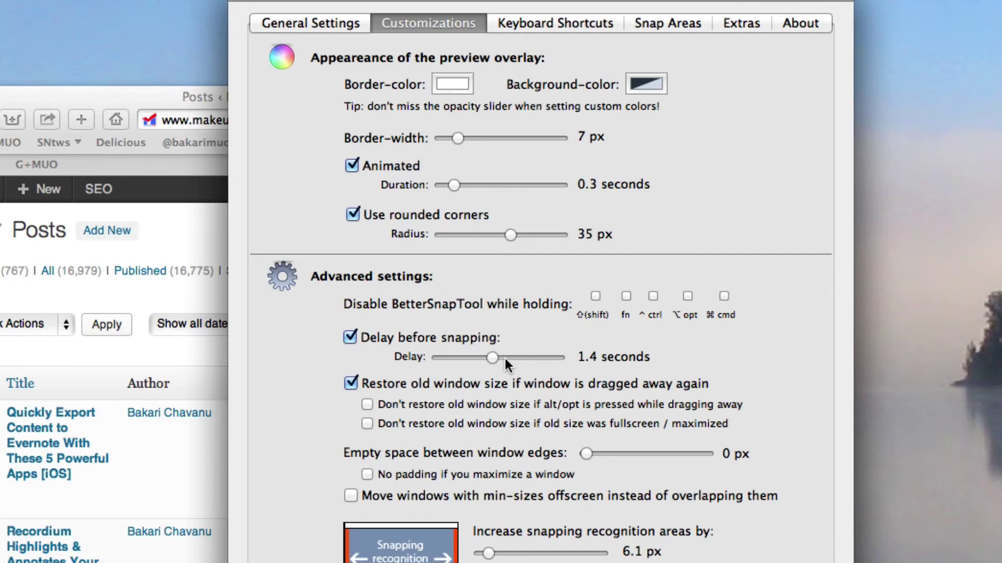
# - Drag the browser window up and right into the top green snap area
pyautogui.click(204, 92)
pyautogui.moveTo(204, 92); pyautogui.dragTo(166, 131)
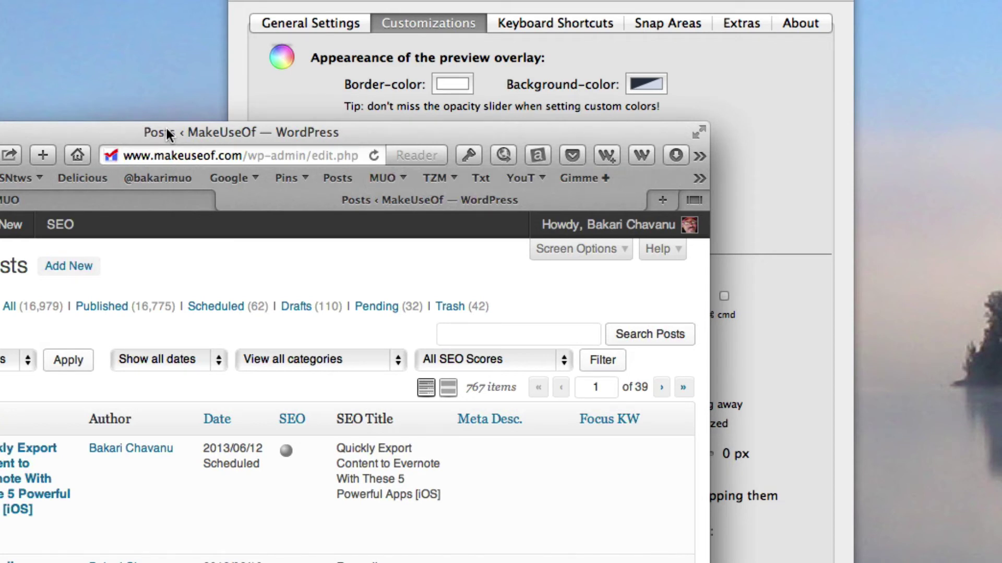
pyautogui.moveTo(167, 131); pyautogui.dragTo(349, 77)
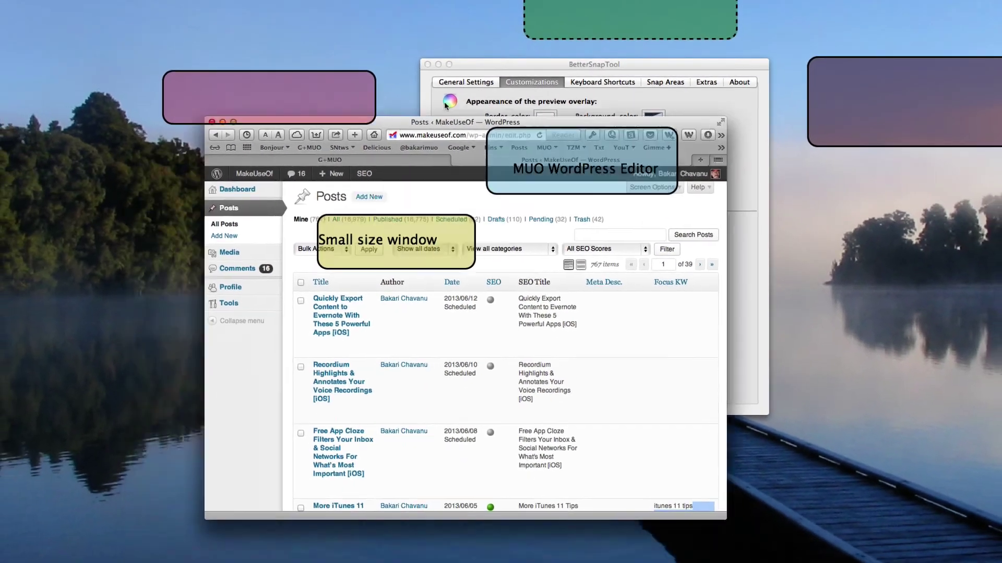
pyautogui.moveTo(445, 104); pyautogui.dragTo(485, 169)
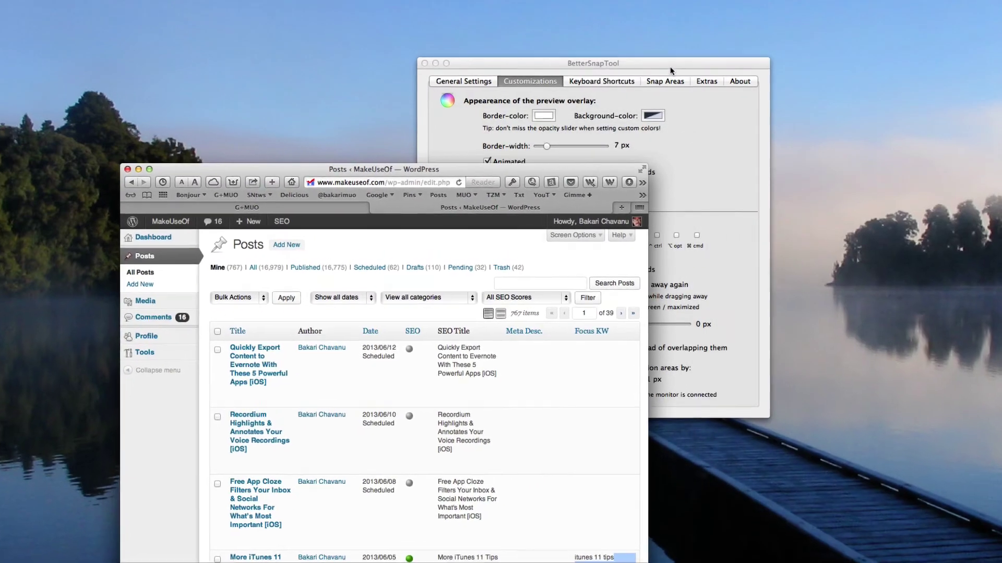
# - Review the red close button's right-click actions under Extras without changing them, ending on General Settings
pyautogui.click(670, 70)
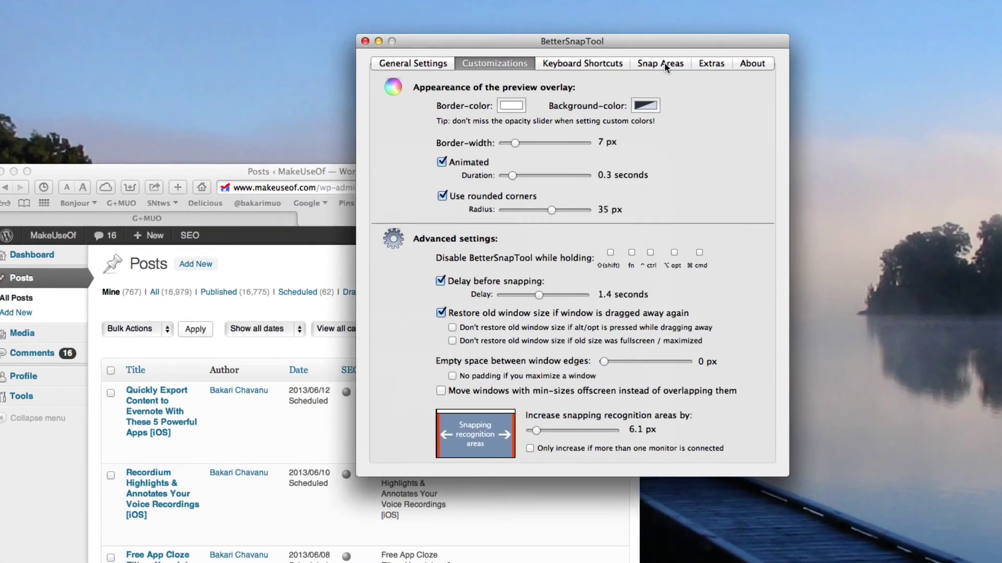
pyautogui.click(670, 82)
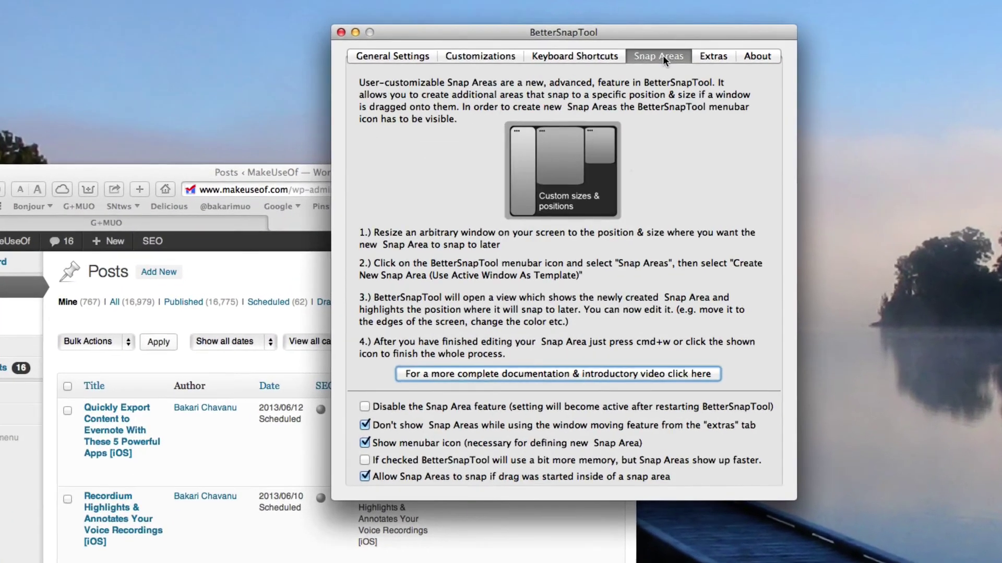
pyautogui.click(713, 56)
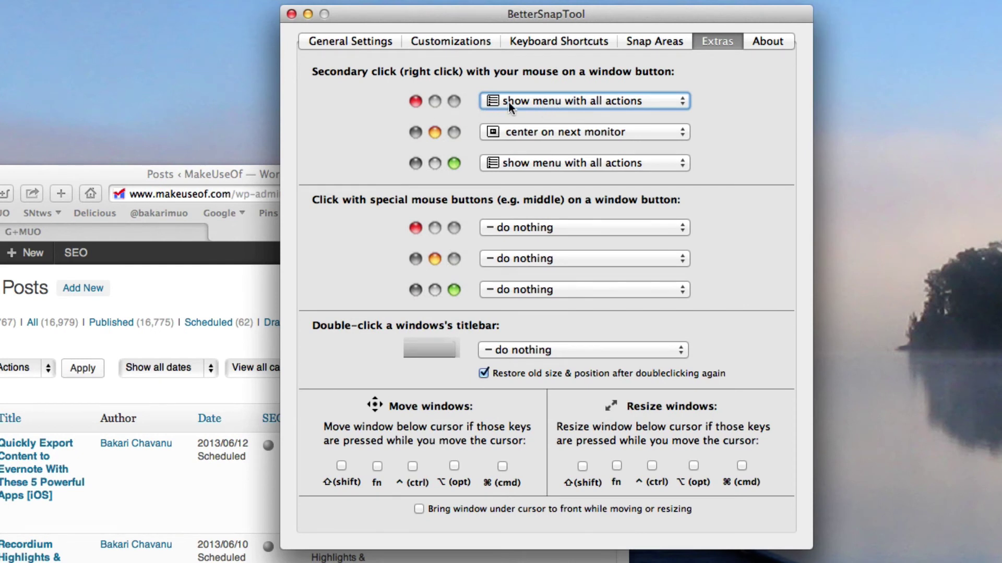
pyautogui.click(547, 103)
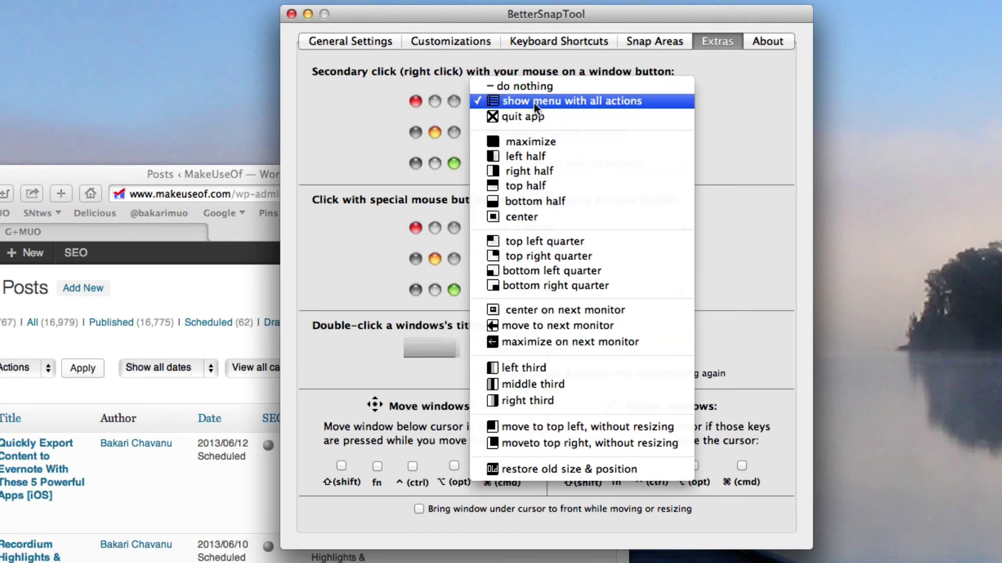
pyautogui.click(362, 116)
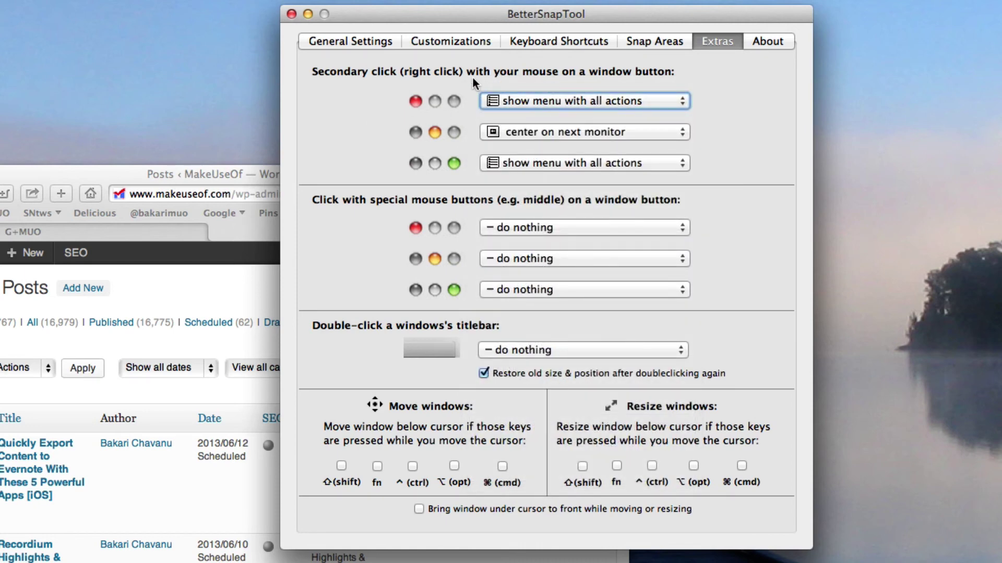
pyautogui.click(381, 46)
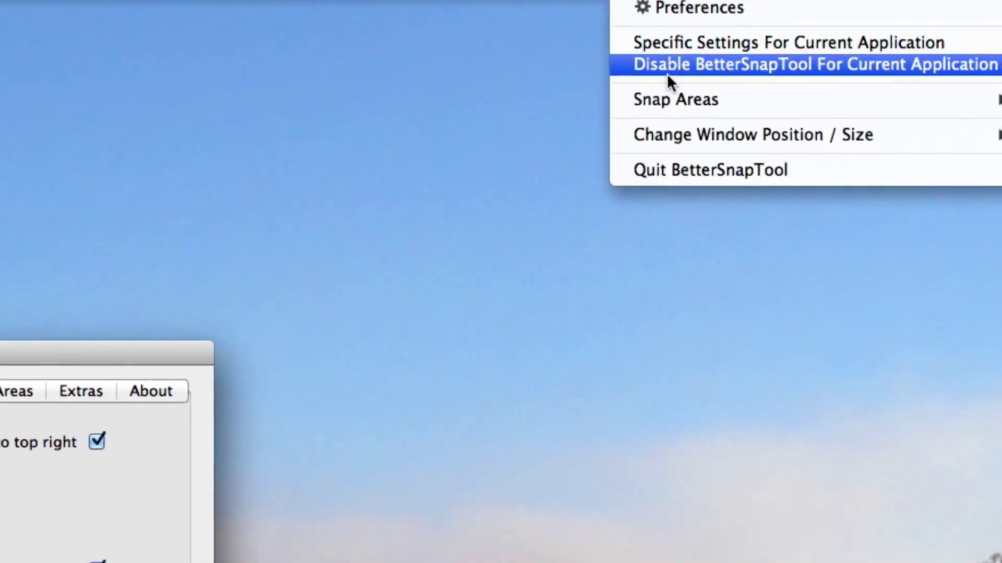
# - Turn snap-area editing back on from the menubar and select the 'MUO WordPress Editor' area
pyautogui.moveTo(822, 11)
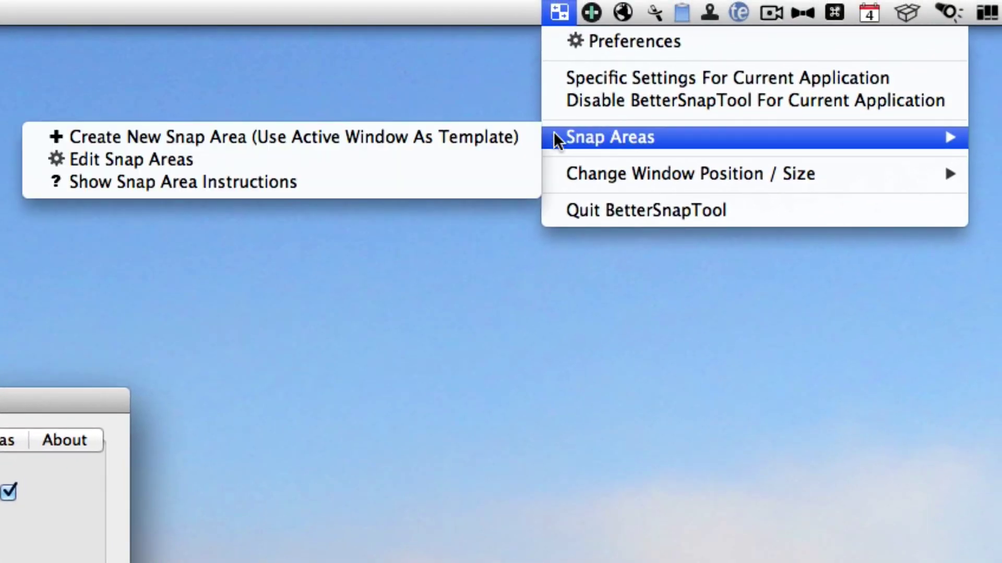
pyautogui.click(339, 159)
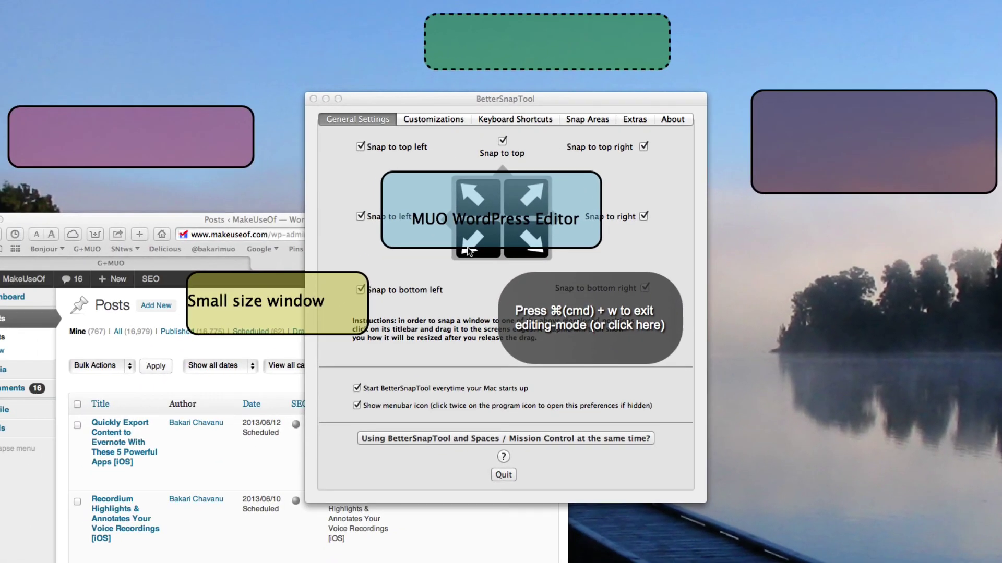
pyautogui.click(512, 222)
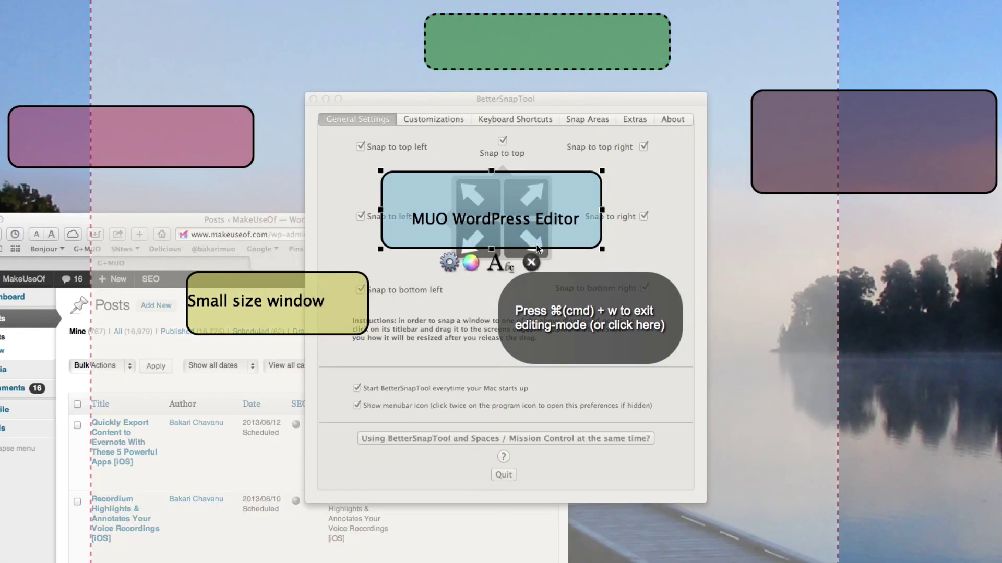